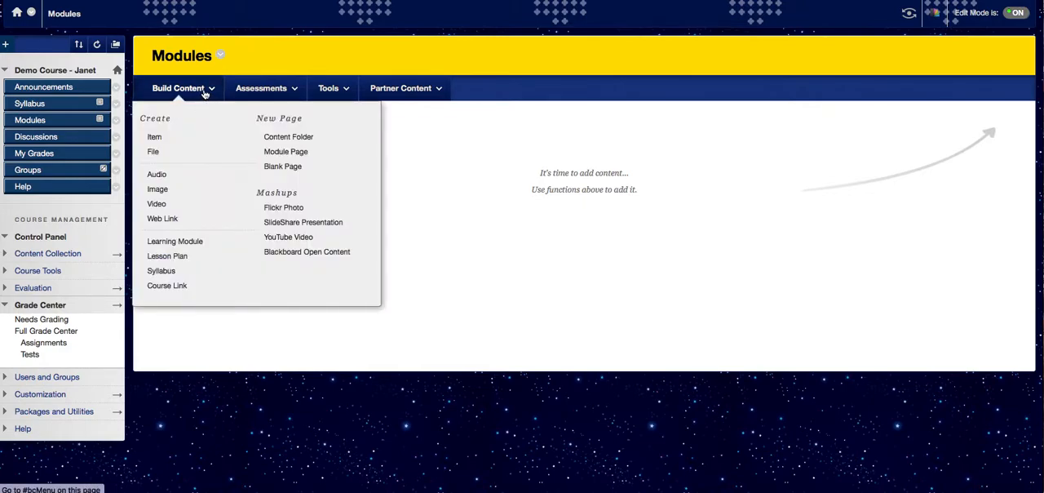
# - Create a content folder named "Module 1: Theories" with the text "Intro, module outcomes," and submit it
pyautogui.click(292, 138)
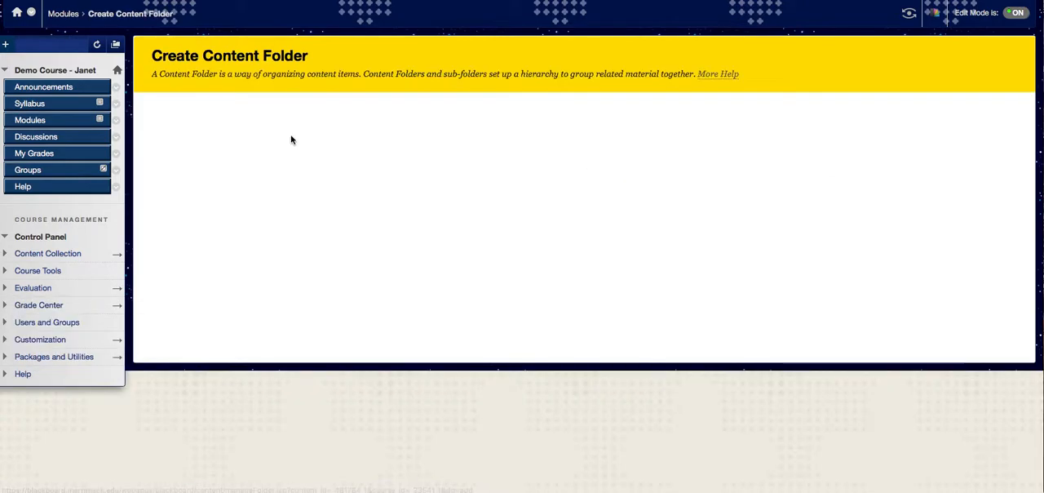
pyautogui.click(307, 174)
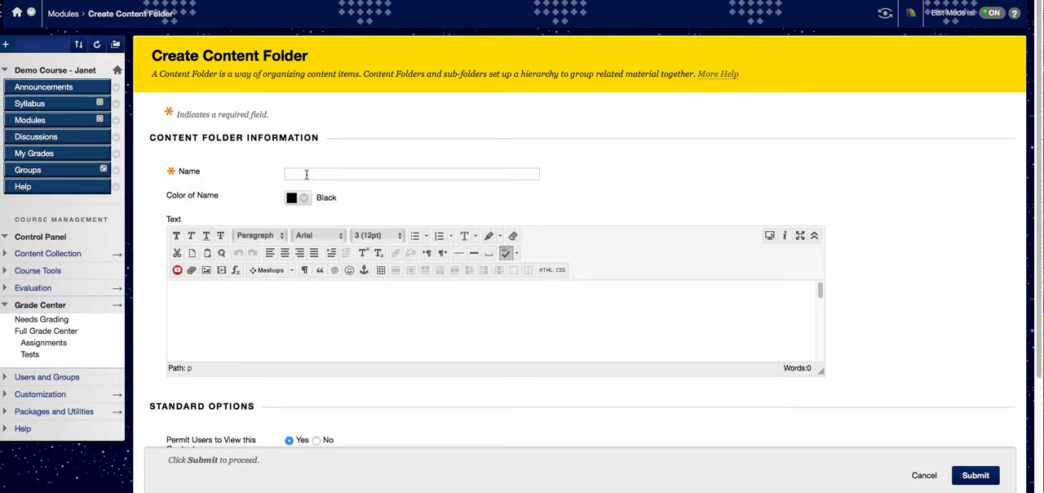
pyautogui.write('Module 1:  Theories')
pyautogui.click(209, 297)
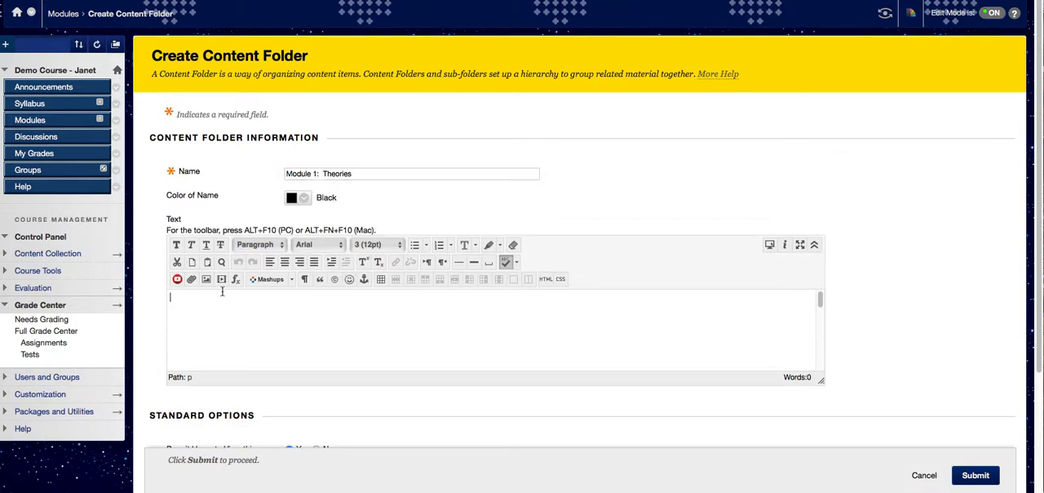
pyautogui.write('Intro,')
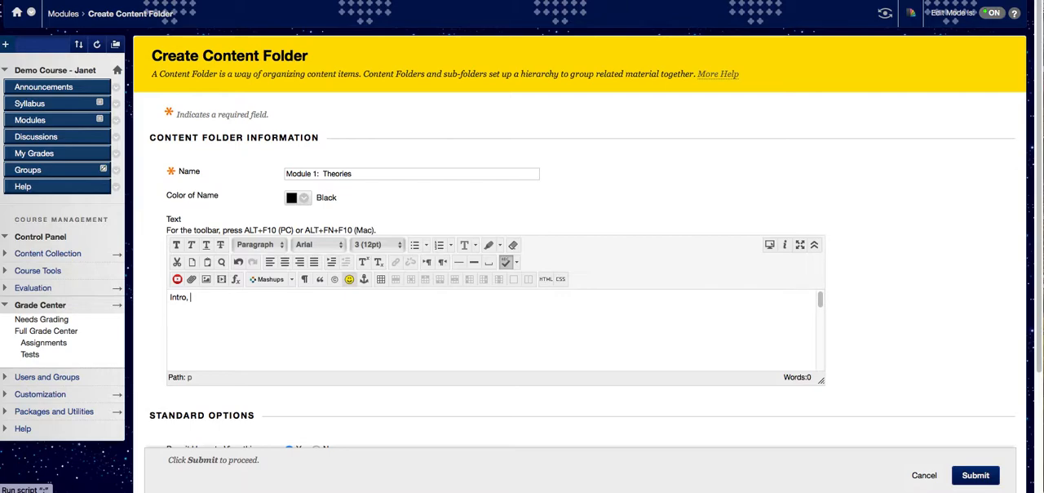
pyautogui.write(' module outcomes,')
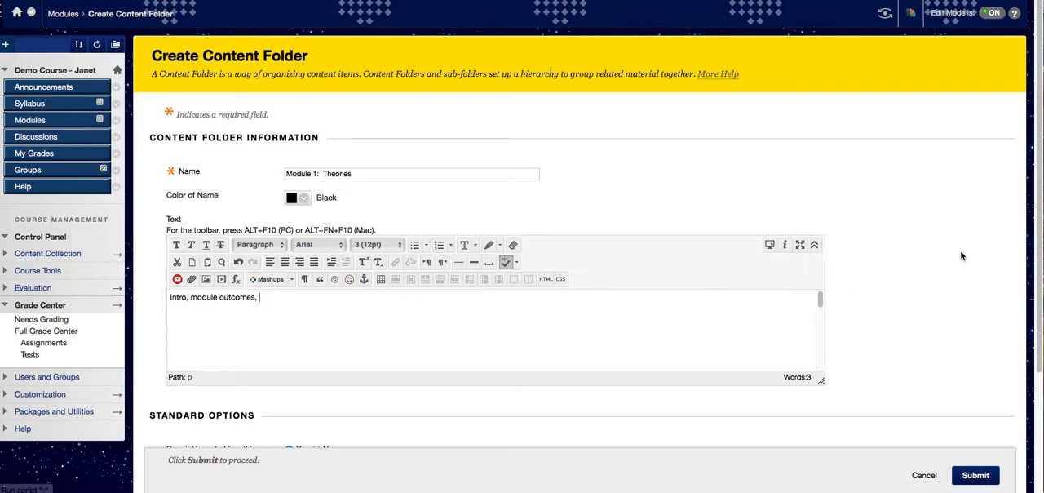
pyautogui.scroll(-5, 921, 266)
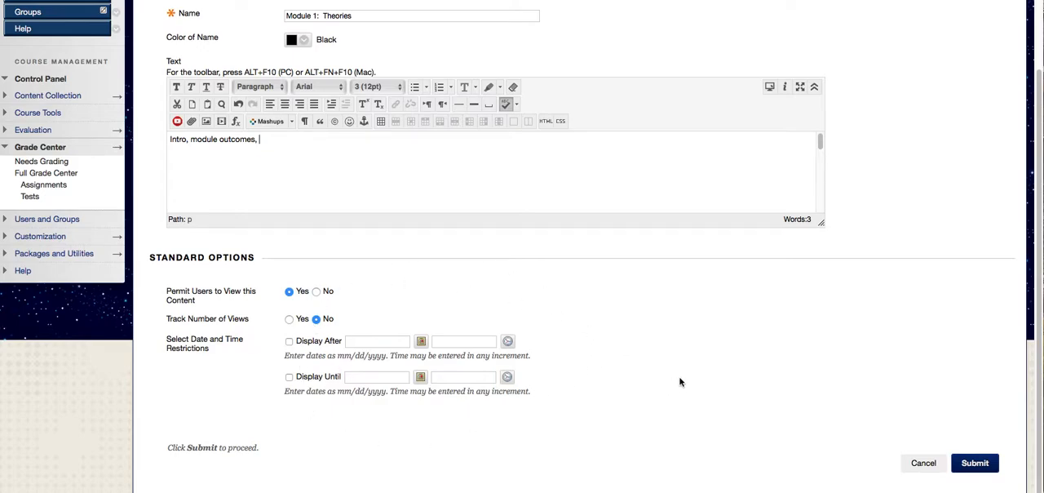
pyautogui.click(985, 463)
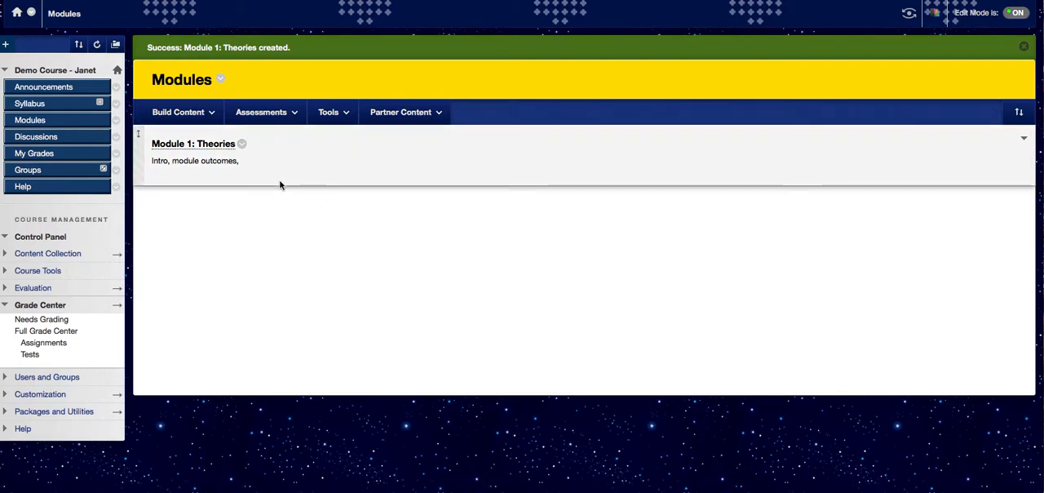
# - Inside the Module 1: Theories folder, start a new assignment named "Case Study 1"
pyautogui.click(195, 147)
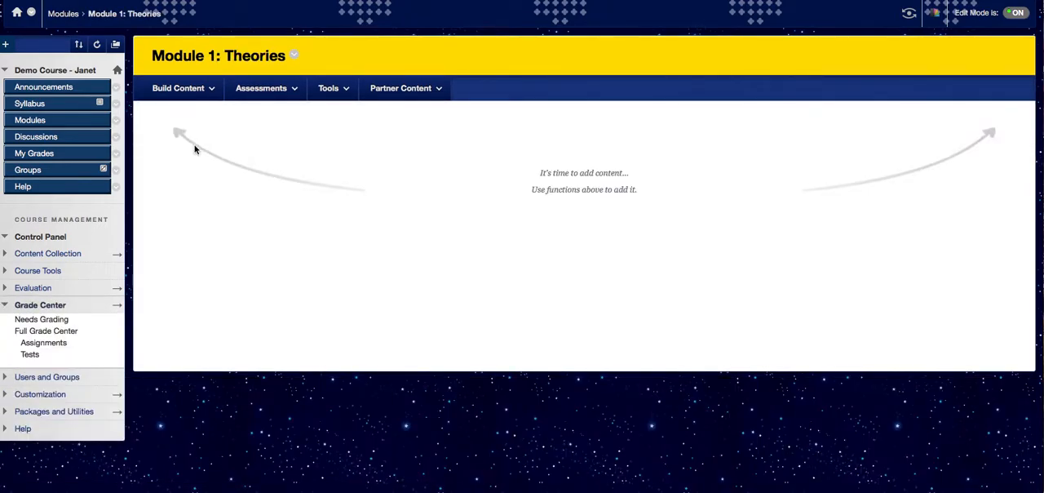
pyautogui.click(291, 97)
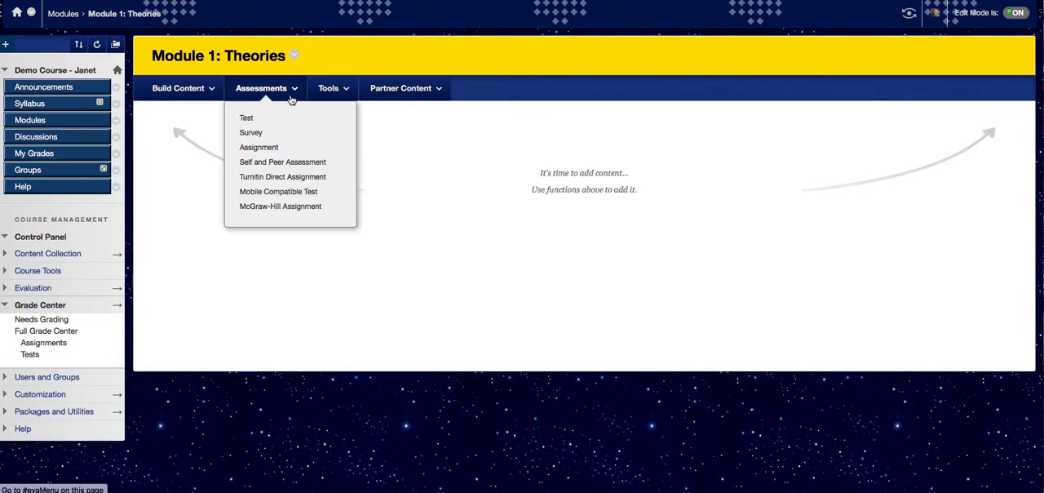
pyautogui.click(263, 149)
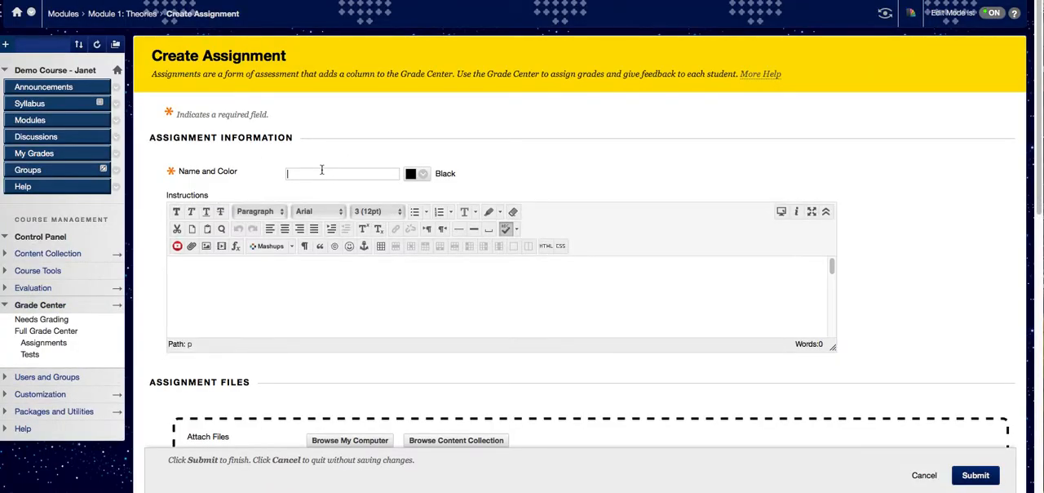
pyautogui.write('Case Study 1')
# - Enter the placeholder word "Instructions" as the assignment's instructions text
pyautogui.click(188, 272)
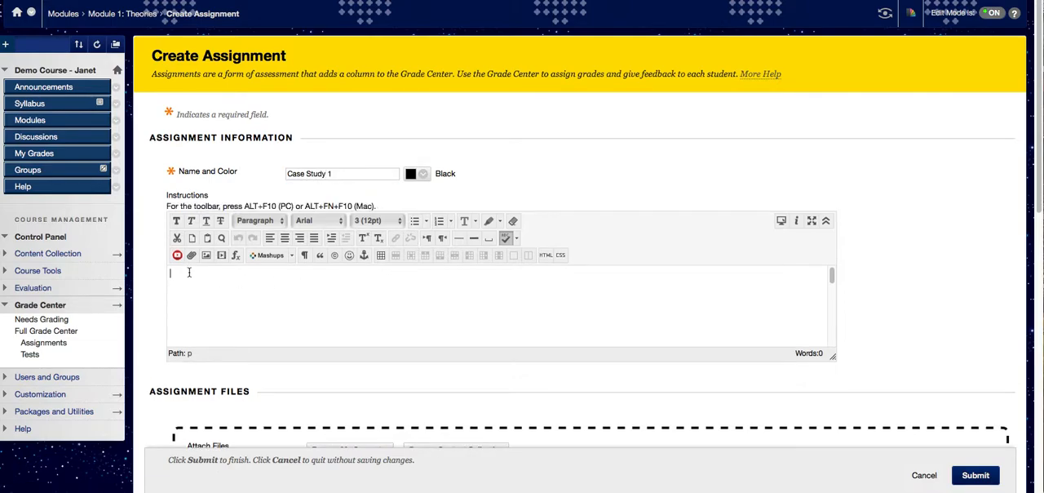
pyautogui.write('In')
pyautogui.press('BackSpace')
pyautogui.press('BackSpace')
pyautogui.write('ructions')
# - Attach the file "Sample Case Studies for Childhood Disorders .docx" from the computer to the assignment
pyautogui.scroll(-5, 932, 334)
pyautogui.scroll(-1, 933, 334)
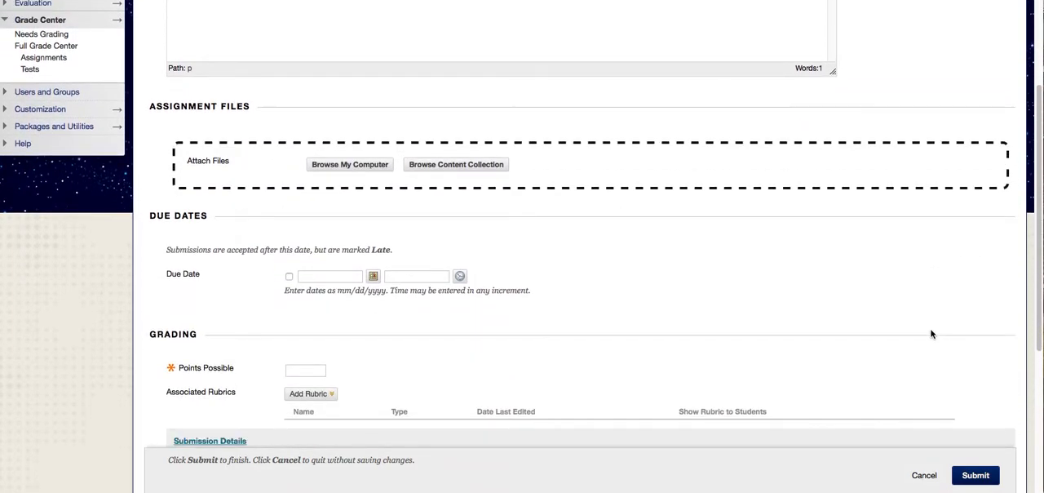
pyautogui.scroll(-1, 369, 167)
pyautogui.click(366, 160)
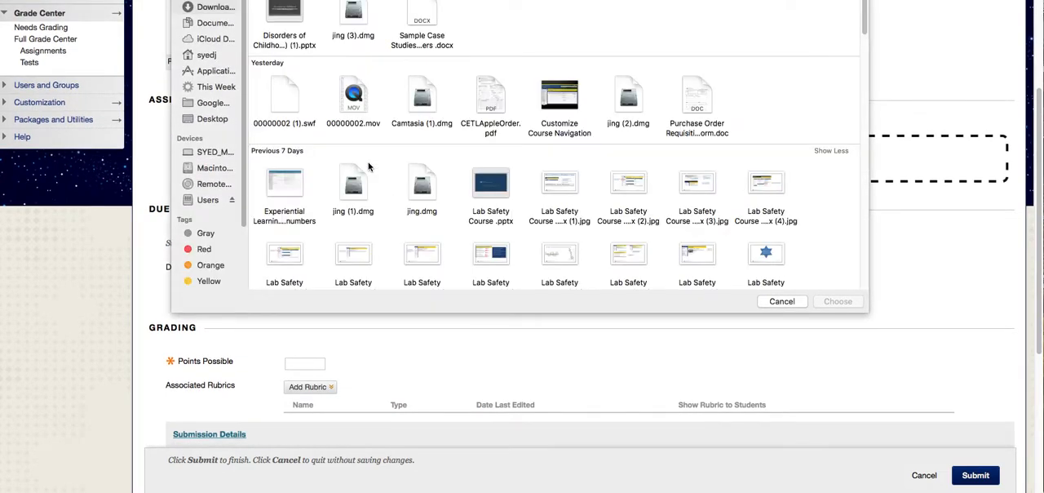
pyautogui.click(437, 32)
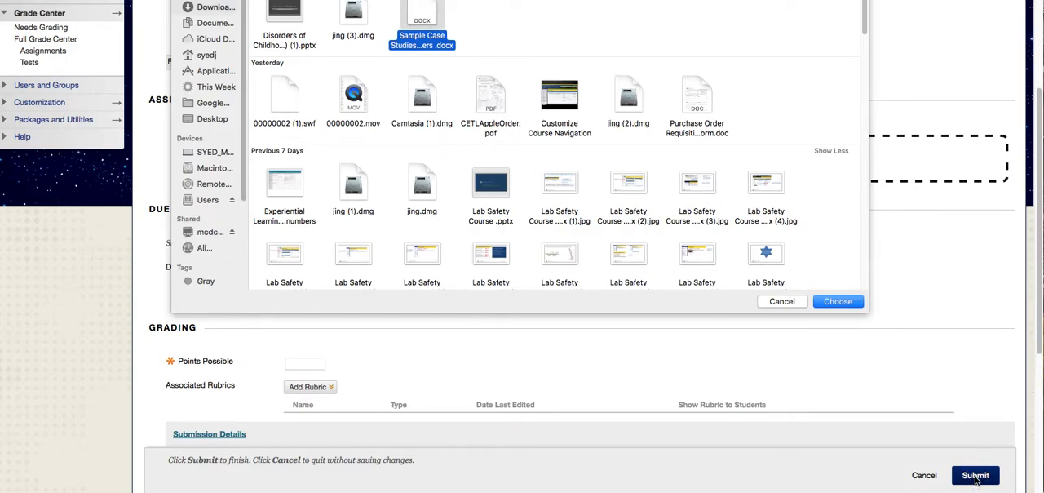
pyautogui.click(849, 303)
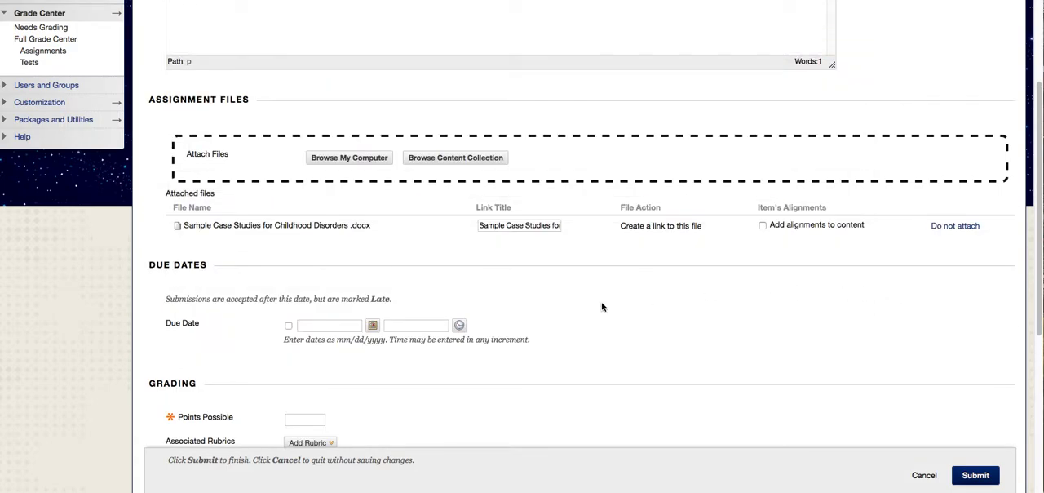
# - Set the assignment's possible points to 75 in the grading section
pyautogui.scroll(-5, 606, 306)
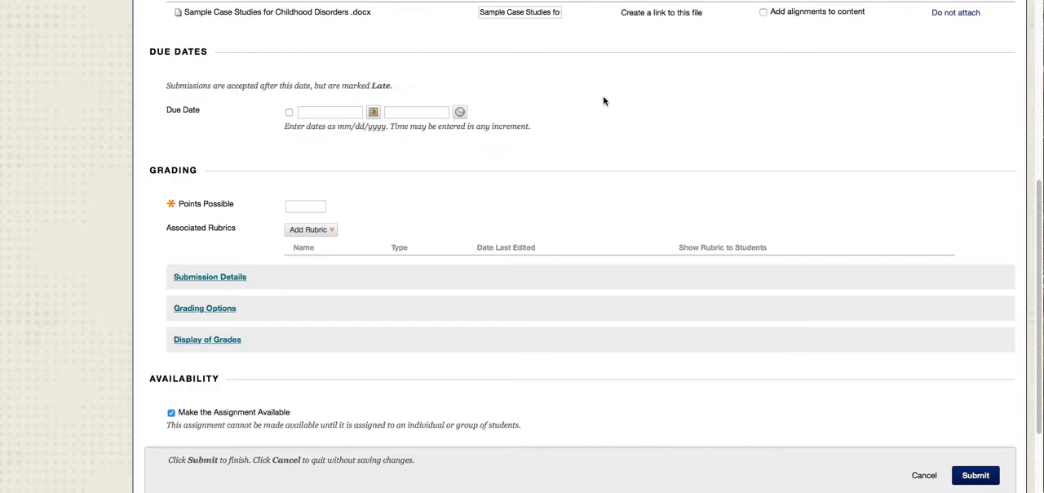
pyautogui.click(307, 206)
pyautogui.write('75')
# - Start a new rubric for the assignment and enter a name for it
pyautogui.click(330, 230)
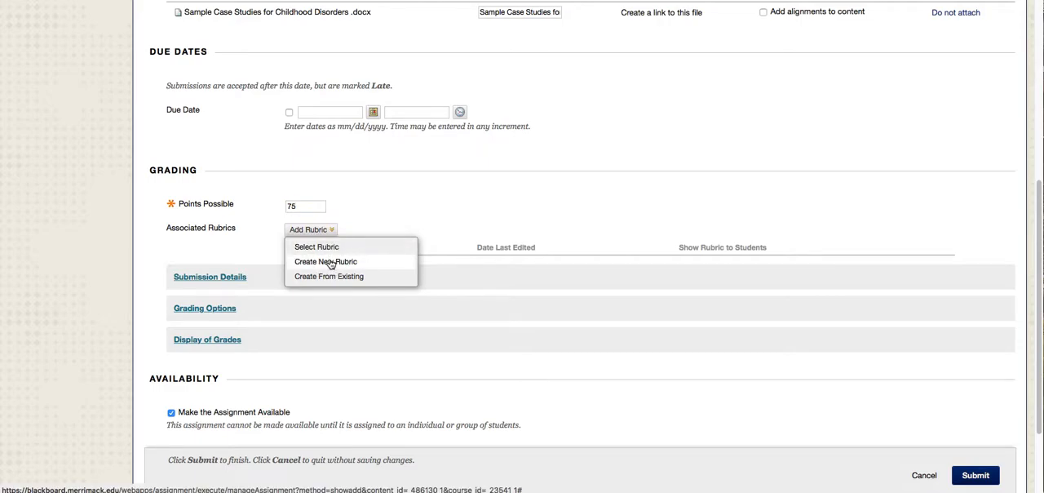
pyautogui.click(329, 261)
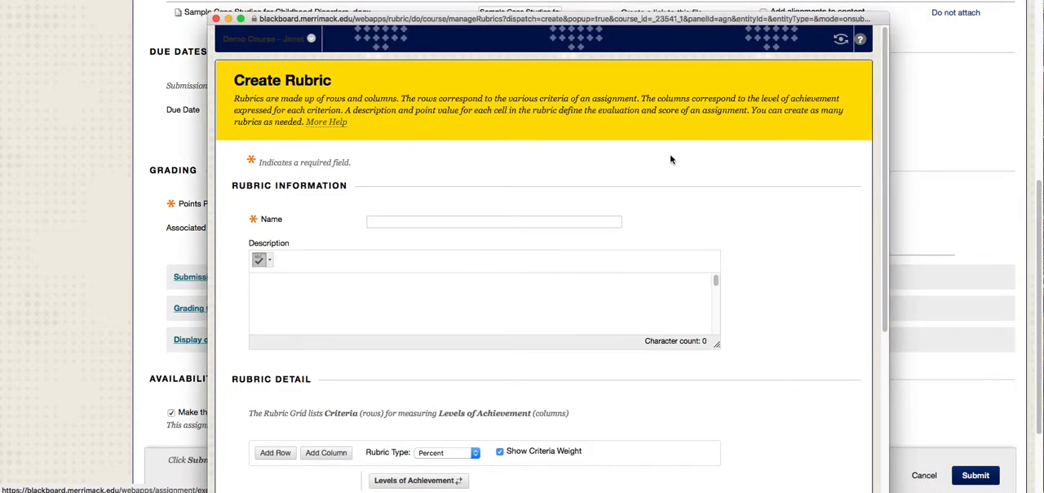
pyautogui.click(400, 218)
pyautogui.write('Case Study Rubric')
# - Reorder the rubric's levels of achievement so that Proficient comes first, followed by Novice and Competent
pyautogui.scroll(-3, 757, 270)
pyautogui.scroll(-3, 758, 270)
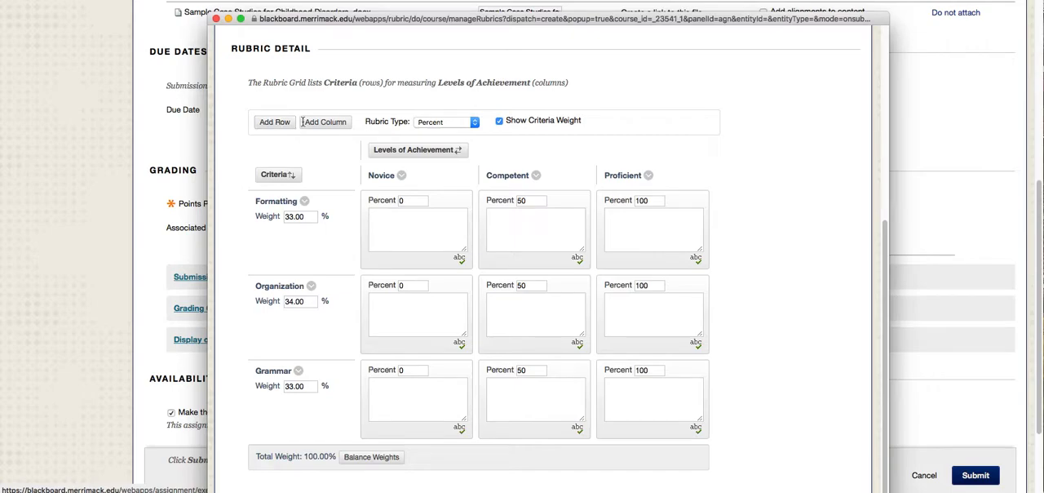
pyautogui.click(439, 150)
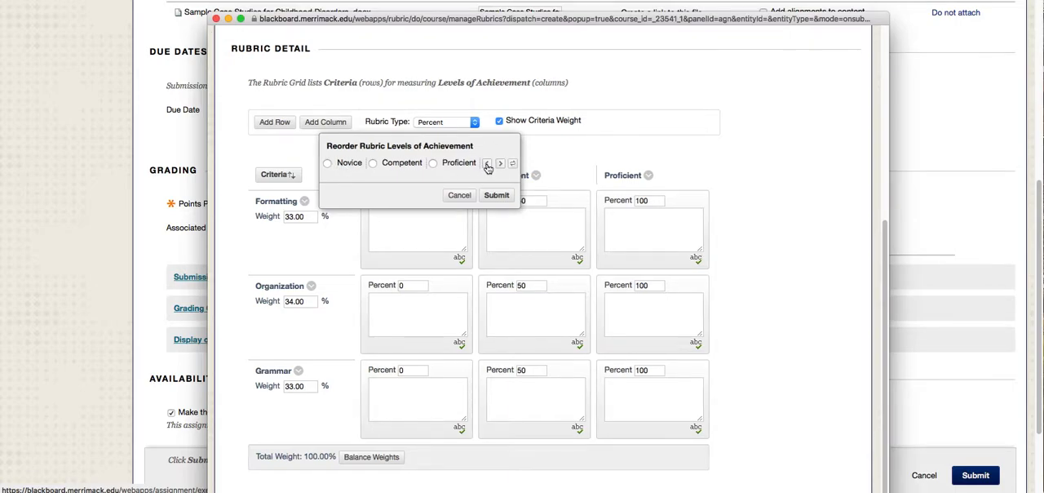
pyautogui.click(433, 163)
pyautogui.click(487, 163)
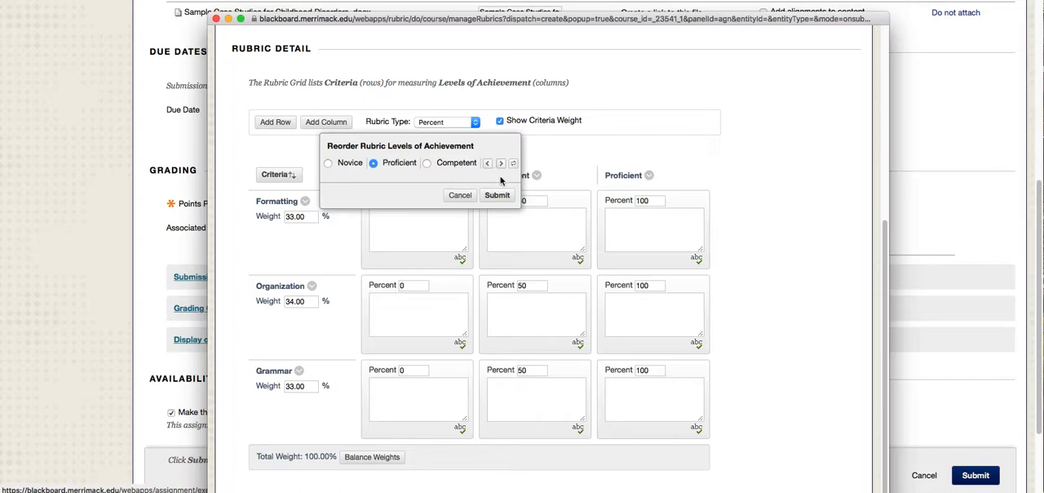
pyautogui.click(487, 163)
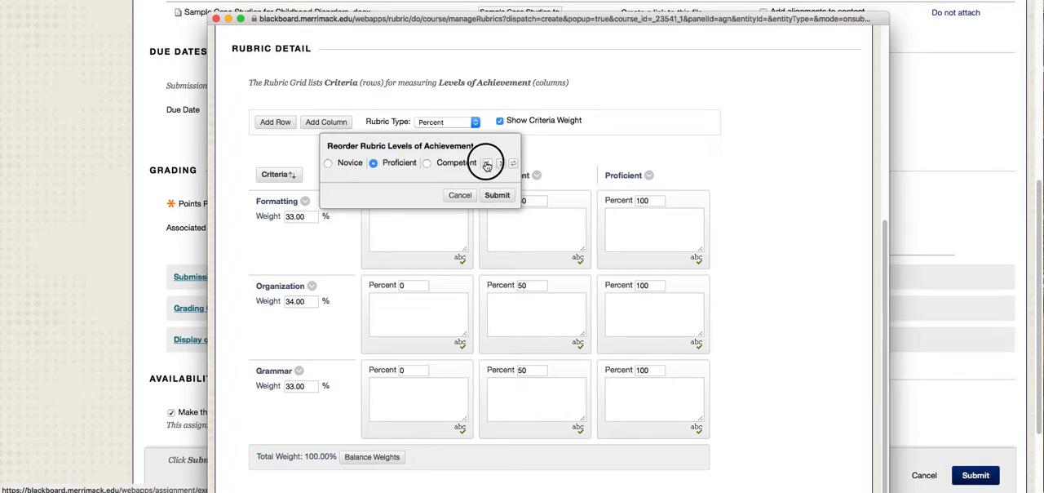
pyautogui.click(502, 196)
pyautogui.click(511, 194)
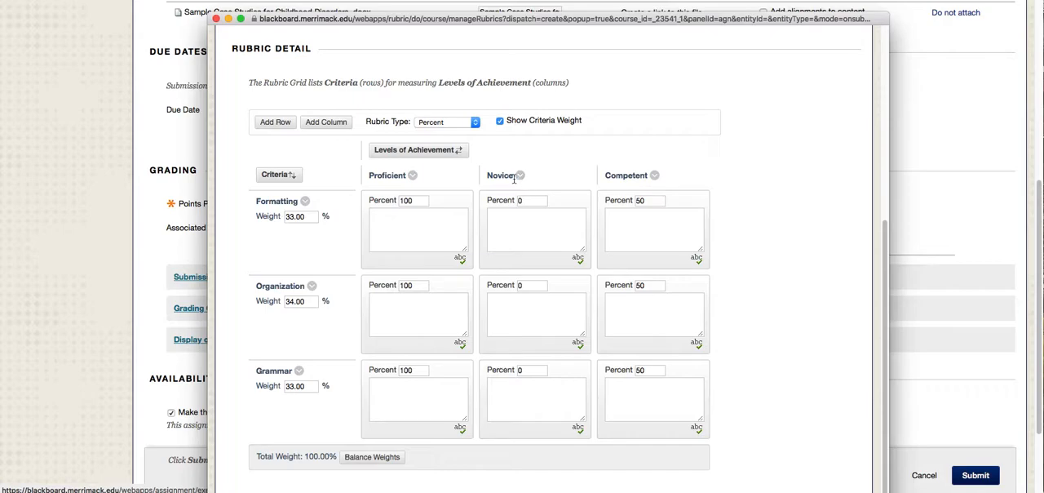
# - Rename the rubric's Competent achievement level to "Needs Improvement" and save it
pyautogui.click(655, 174)
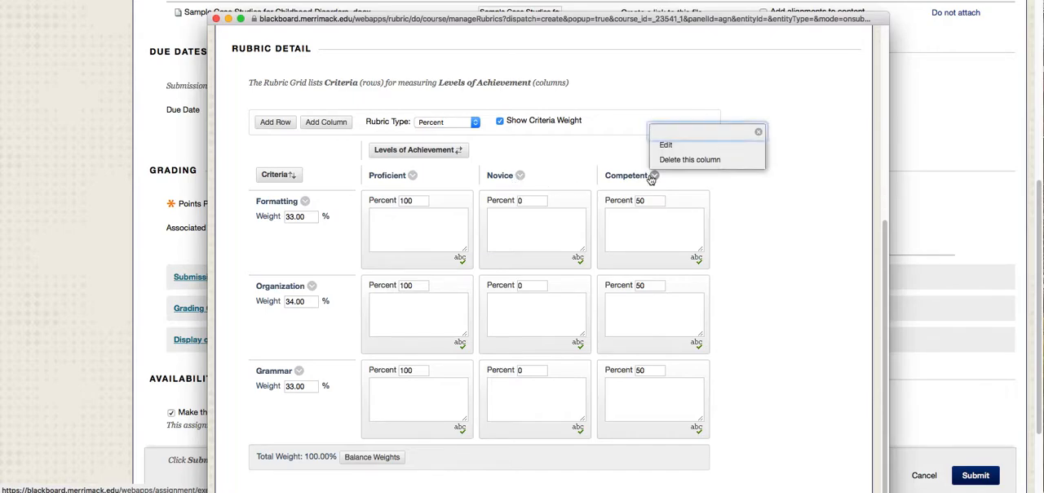
pyautogui.scroll(-1, 683, 167)
pyautogui.click(666, 138)
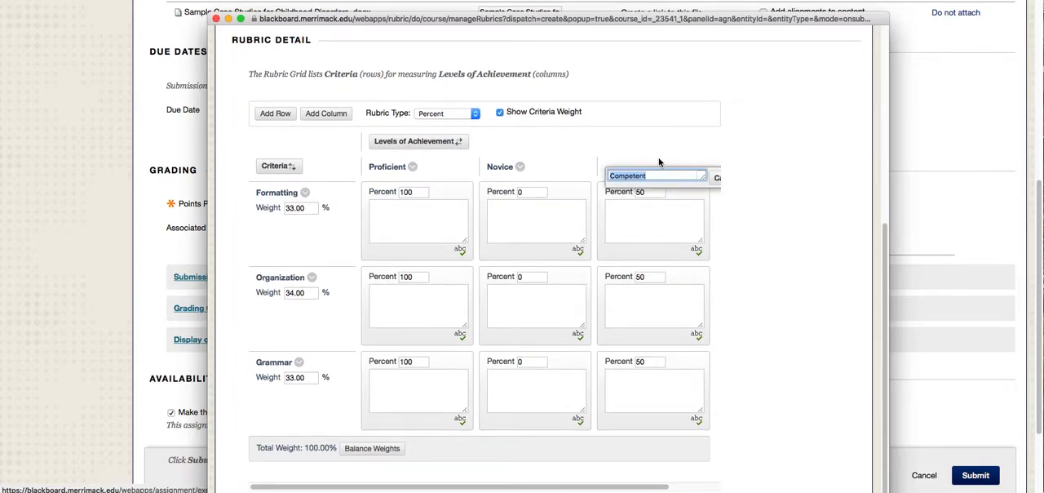
pyautogui.write('Needs Improvement')
pyautogui.hscroll(3, 660, 473)
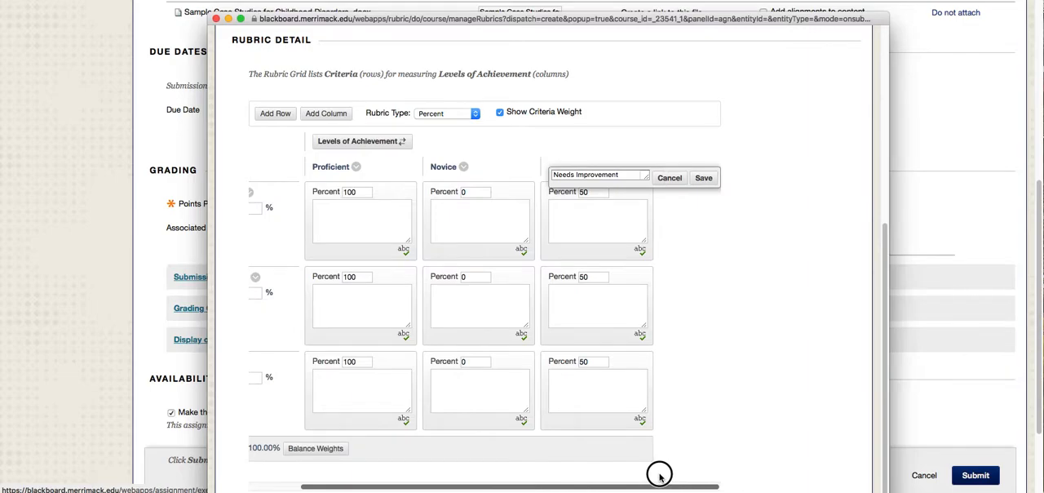
pyautogui.click(701, 181)
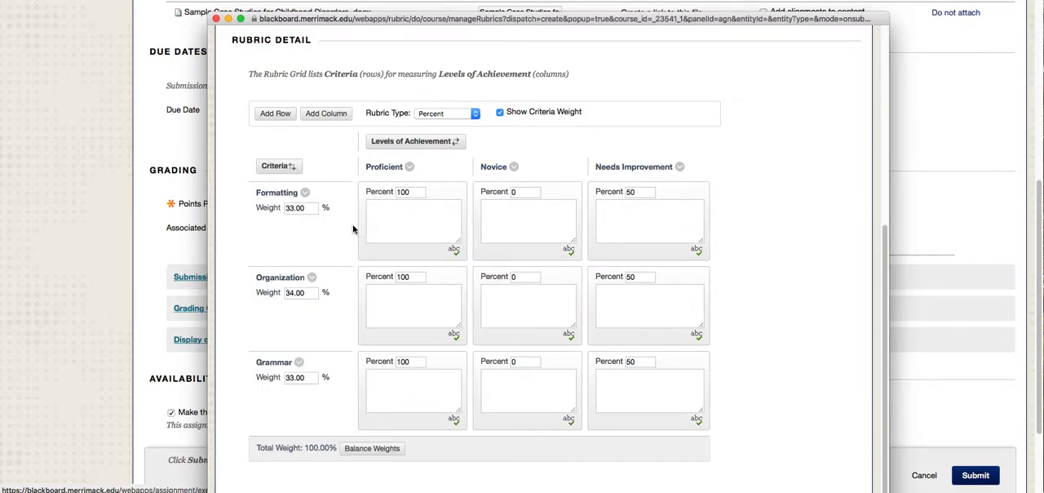
# - Rename the rubric's Formatting criterion to "Theories" and save it
pyautogui.click(305, 193)
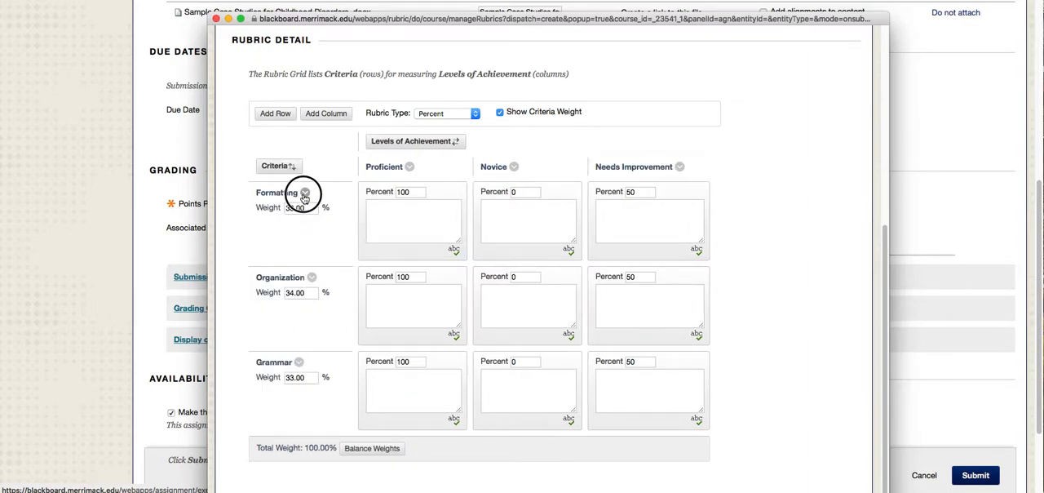
pyautogui.click(319, 162)
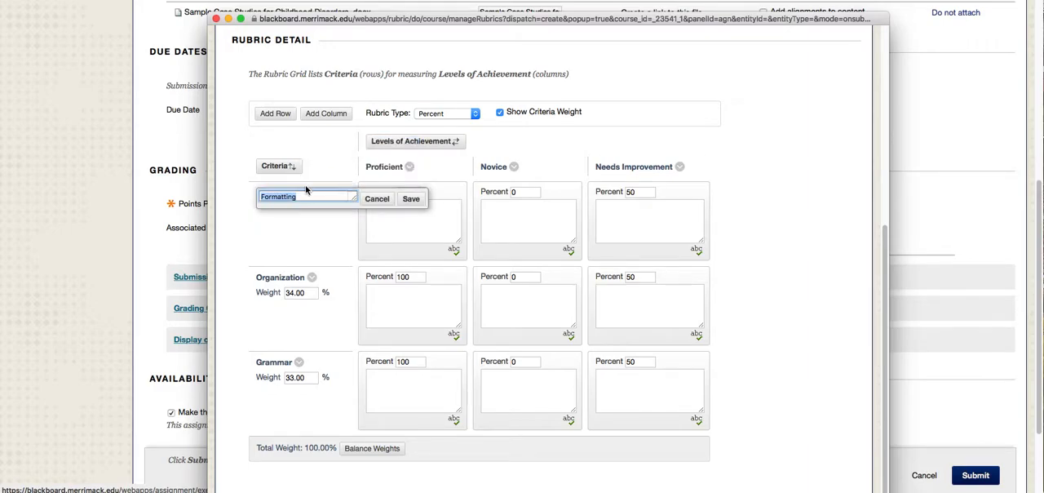
pyautogui.write('Theories')
pyautogui.click(412, 199)
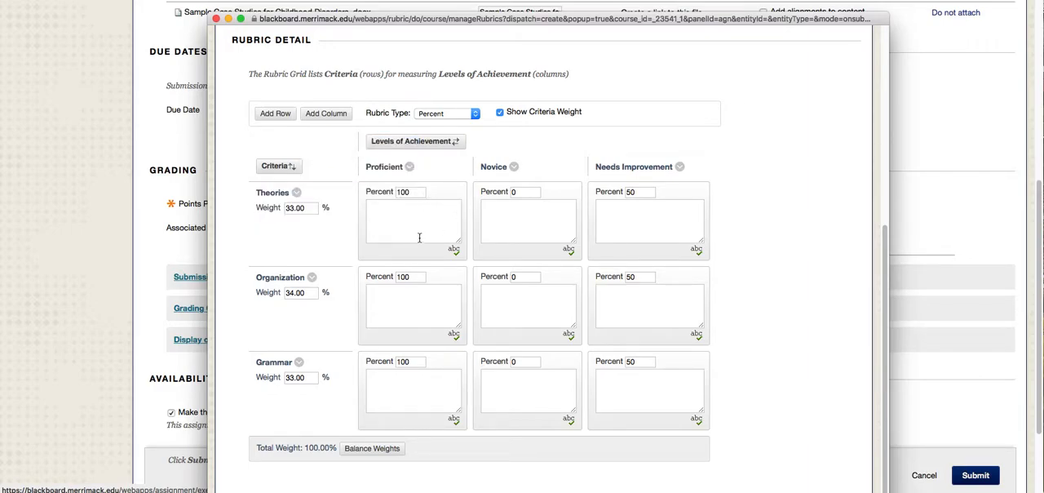
# - Paste "Applies the theoretical perspectives in an analysis of the text and avoids summarizing or discussing the theories" into the Proficient cell of the Theories criterion
pyautogui.click(383, 212)
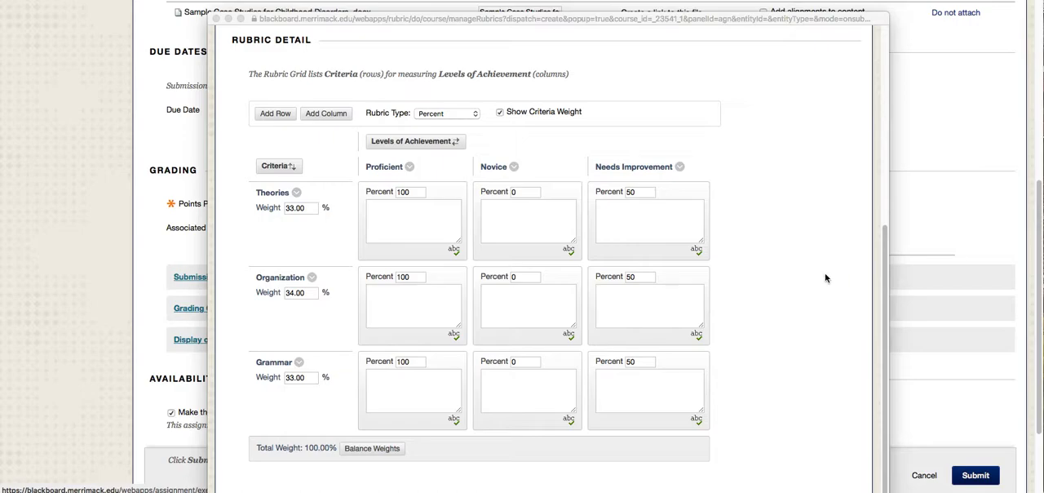
pyautogui.click(392, 217)
pyautogui.write('Applies the theoretical perspectives in an analysis of the text and avoids summarizing or discussing the theories')
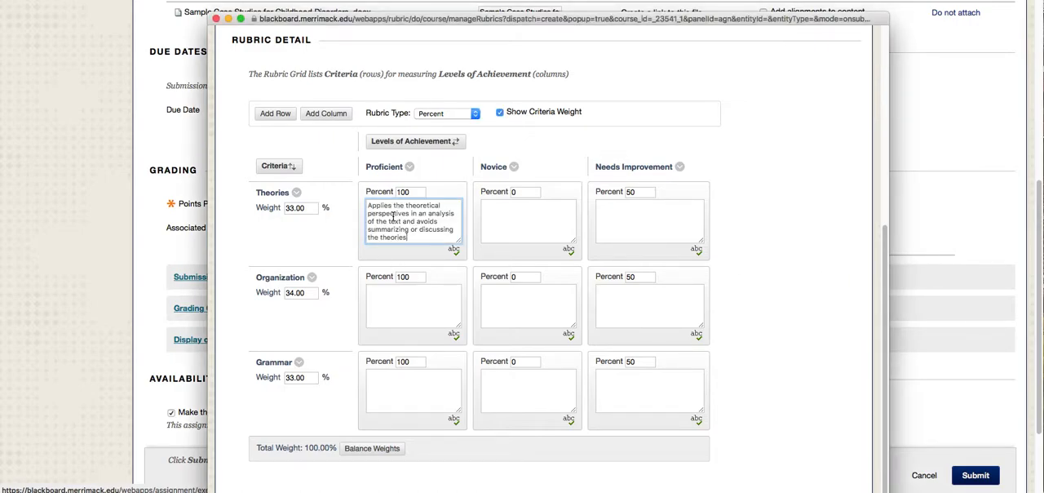
# - Fill the Theories criterion's Novice cell with placeholder text "skdjfkesjflk" and its Needs Improvement cell with "snjfklejslkflsf"
pyautogui.click(510, 219)
pyautogui.write('skojfkesjfk')
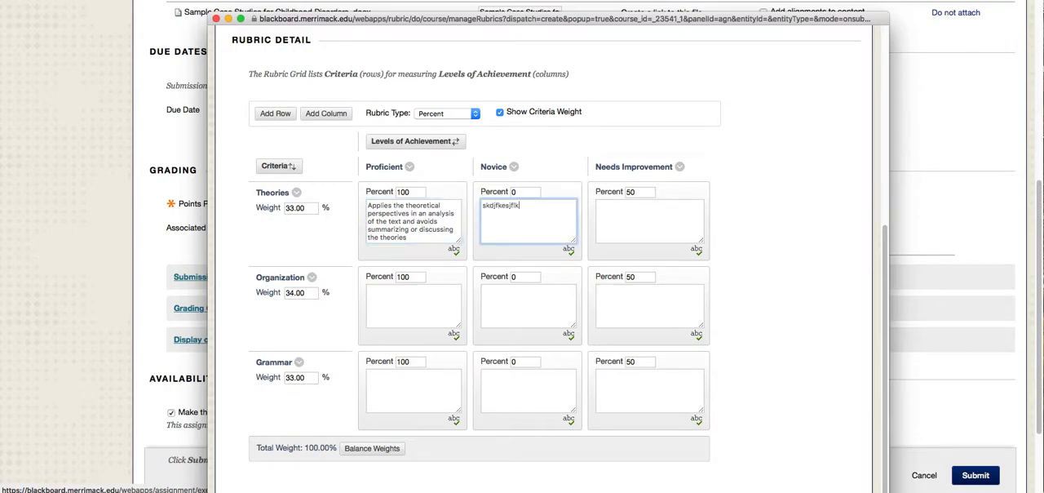
pyautogui.click(640, 219)
pyautogui.write('snjfklejslkfisf')
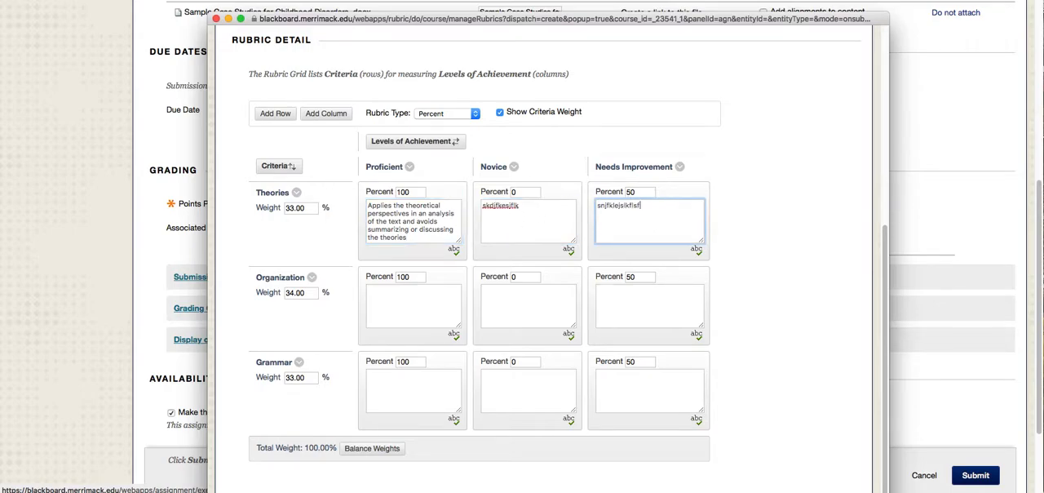
# - Submit the completed Case Study Rubric so it attaches to the assignment
pyautogui.scroll(-2, 776, 261)
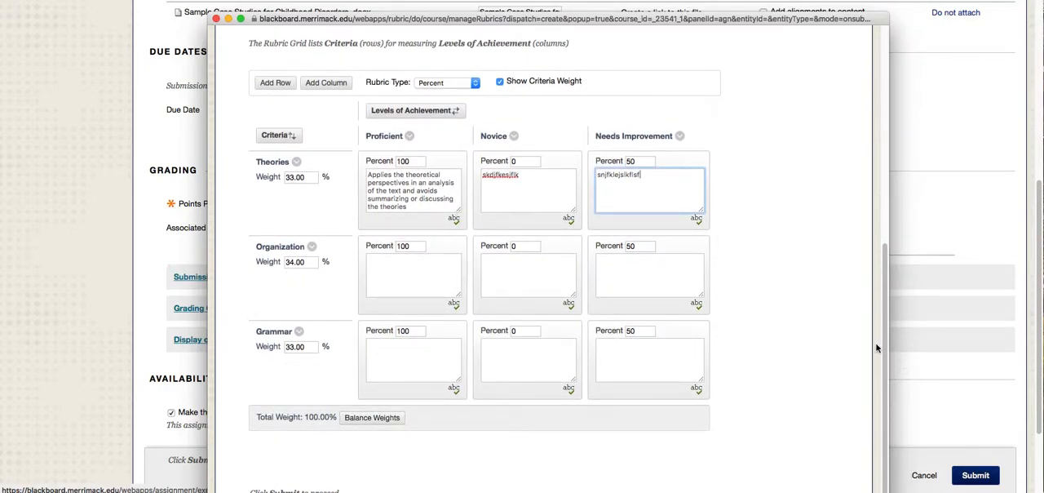
pyautogui.moveTo(764, 23); pyautogui.dragTo(788, 0)
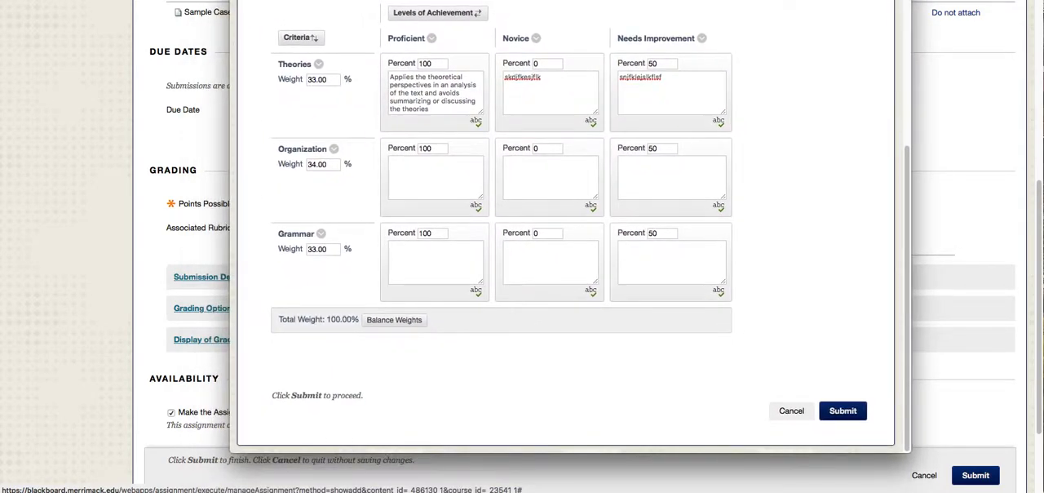
pyautogui.click(844, 411)
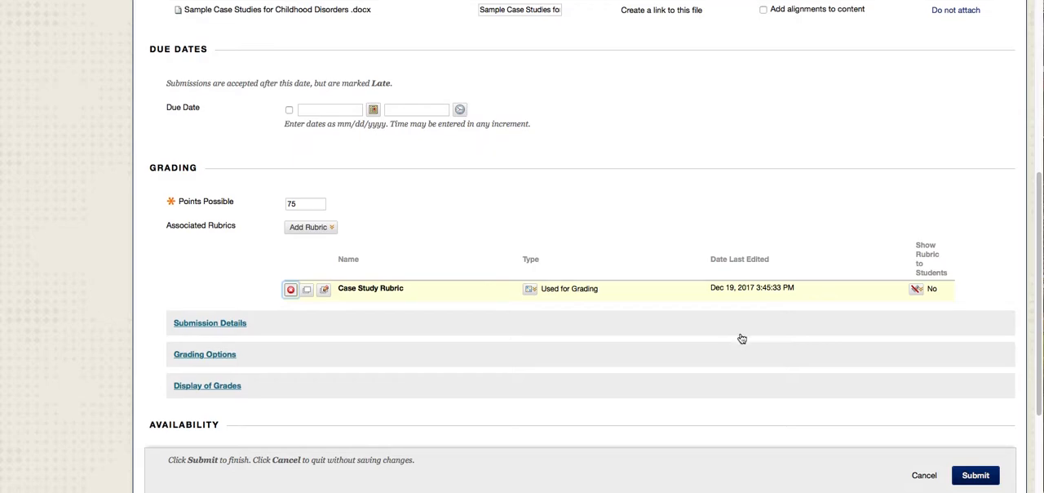
# - Set the associated Case Study Rubric to show to students as Yes (With Rubric Scores)
pyautogui.scroll(-3, 742, 339)
pyautogui.click(324, 129)
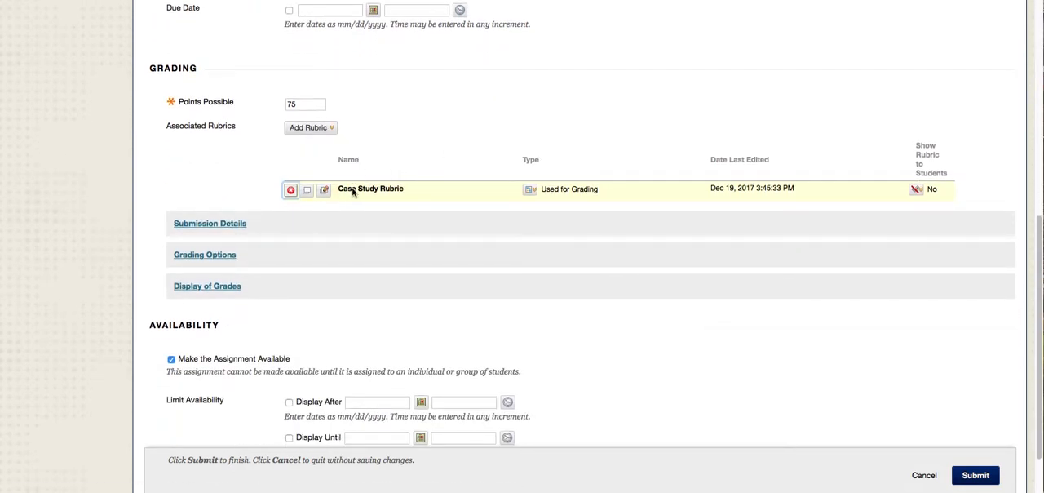
pyautogui.click(917, 189)
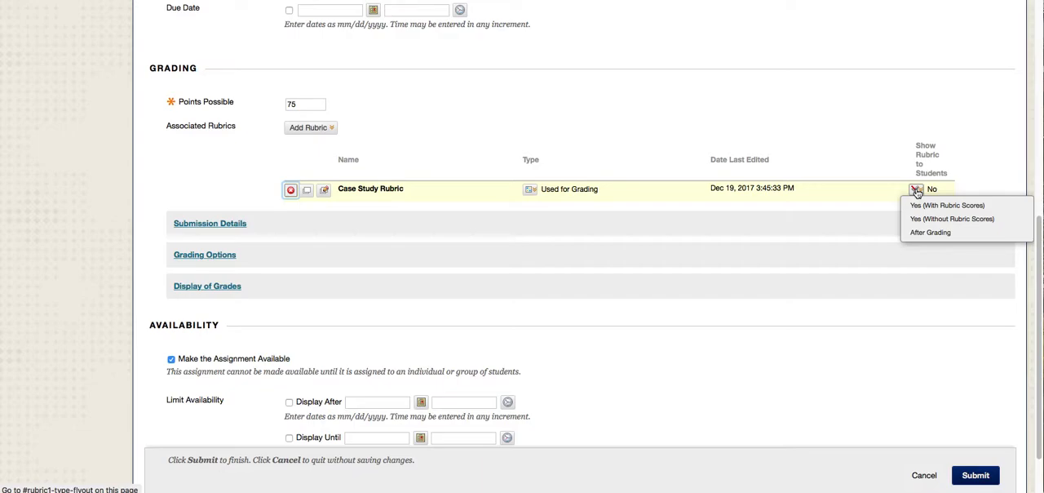
pyautogui.click(919, 205)
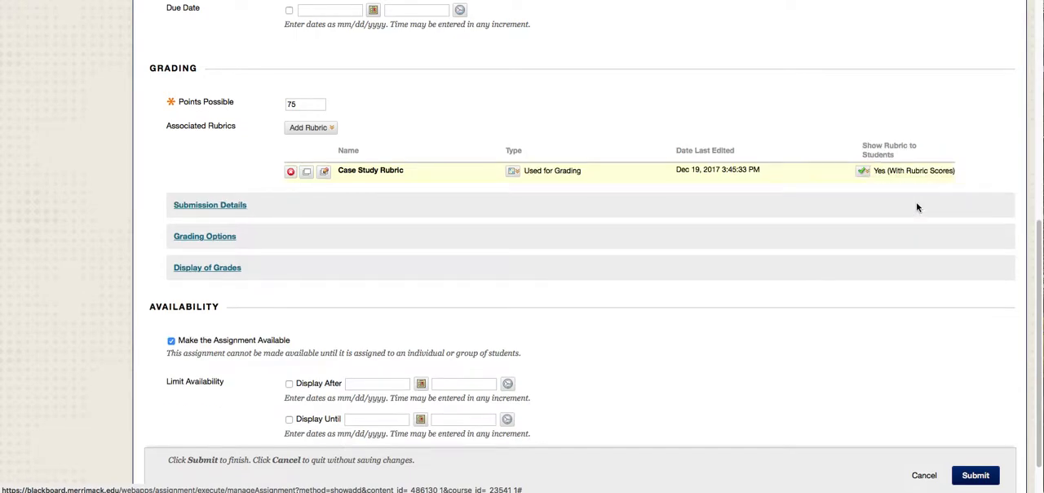
# - In the submission details, allow multiple attempts for the assignment with a maximum of 2
pyautogui.scroll(-2, 332, 202)
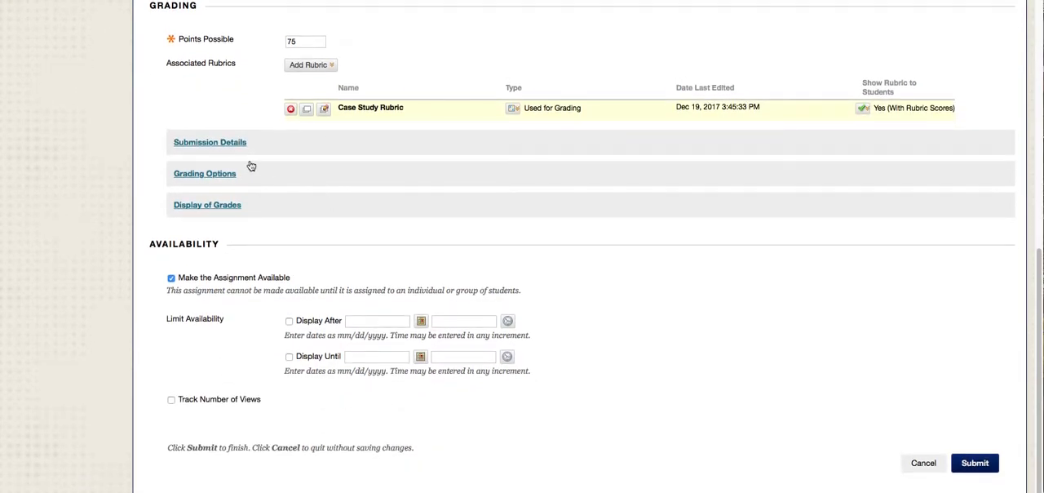
pyautogui.click(224, 144)
pyautogui.scroll(-2, 587, 212)
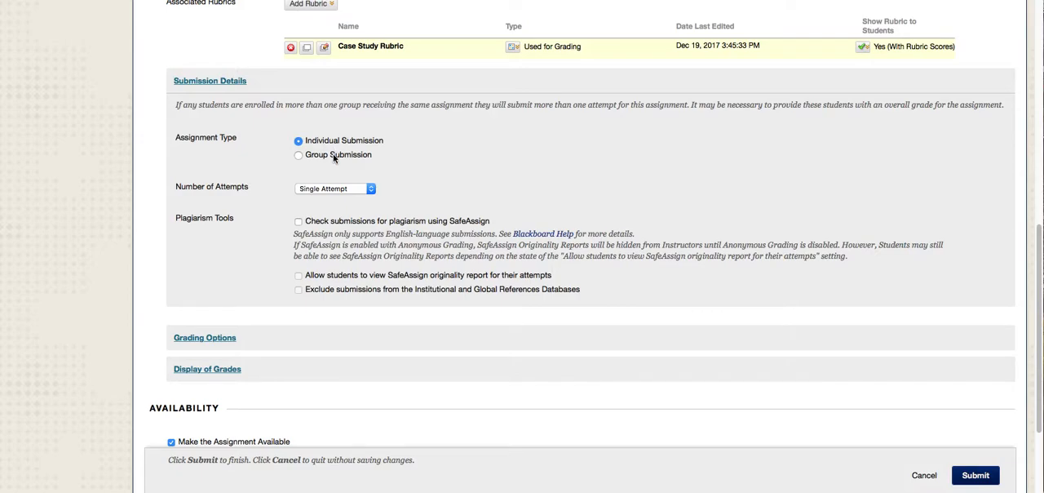
pyautogui.click(371, 190)
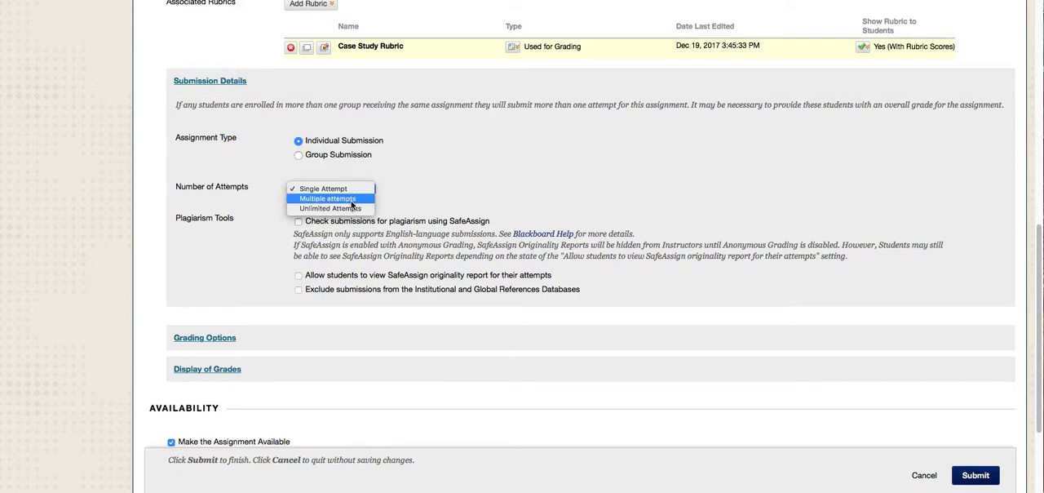
pyautogui.click(353, 200)
pyautogui.scroll(-2, 490, 188)
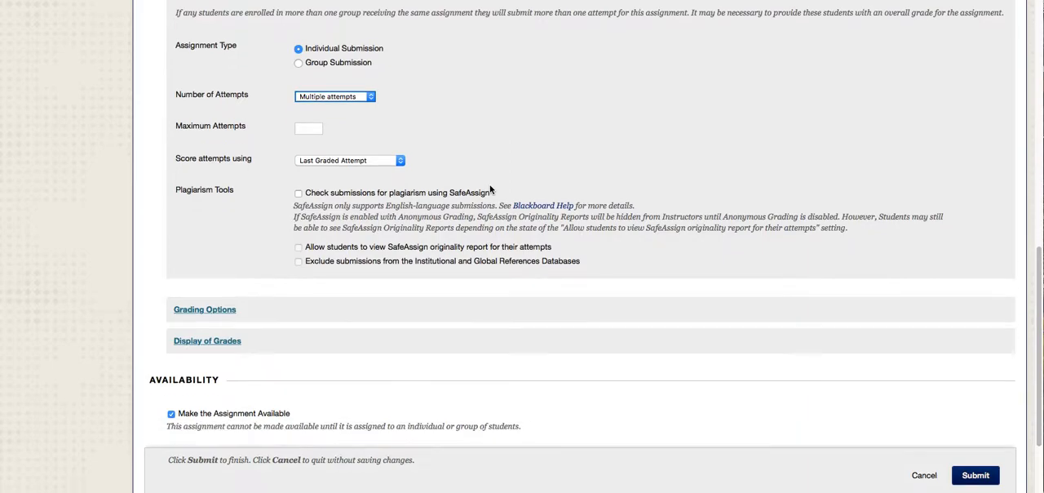
pyautogui.click(318, 127)
pyautogui.write('2')
pyautogui.click(491, 149)
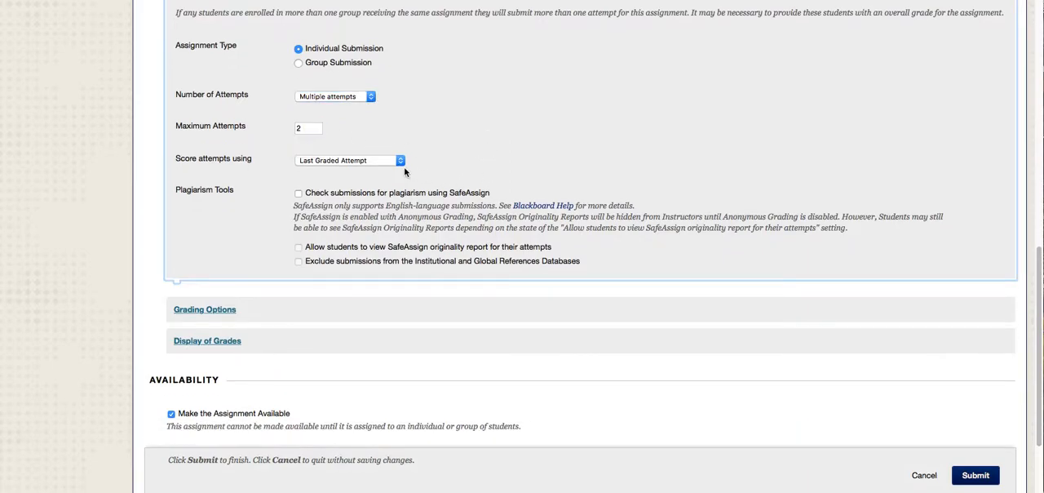
# - Enable the SafeAssign plagiarism check and allow students to view the originality report for their attempts
pyautogui.click(299, 193)
pyautogui.click(299, 247)
# - Expand the grading options and grade display settings, and choose Score as the primary grade display
pyautogui.scroll(-4, 613, 232)
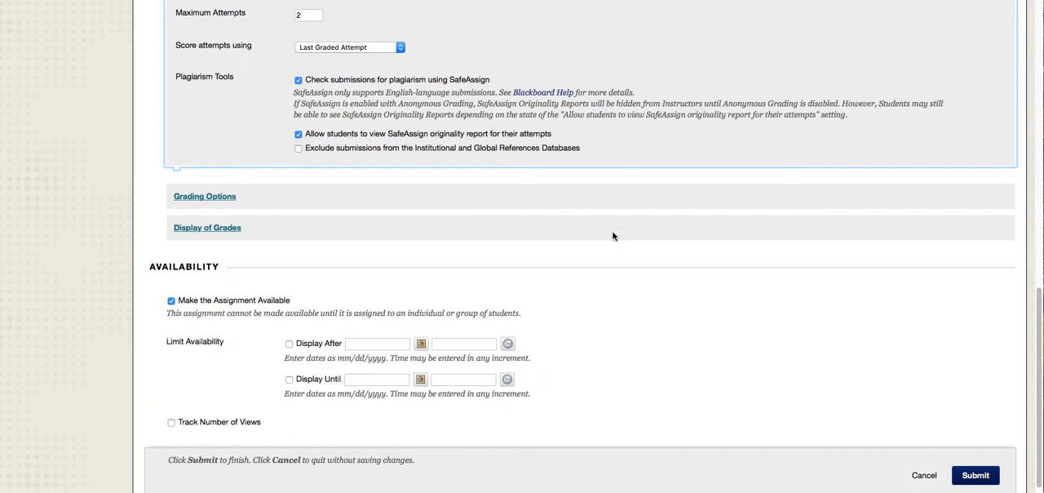
pyautogui.click(225, 174)
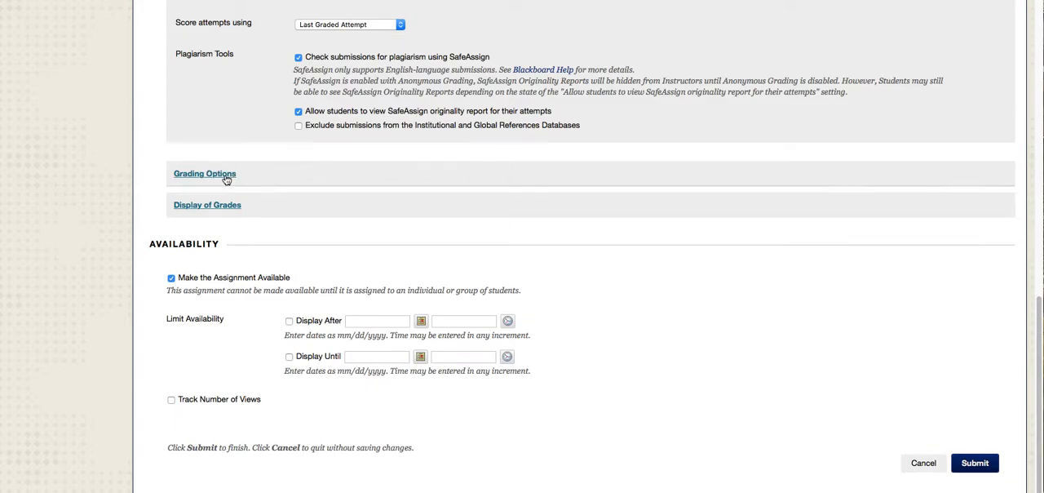
pyautogui.scroll(-5, 577, 207)
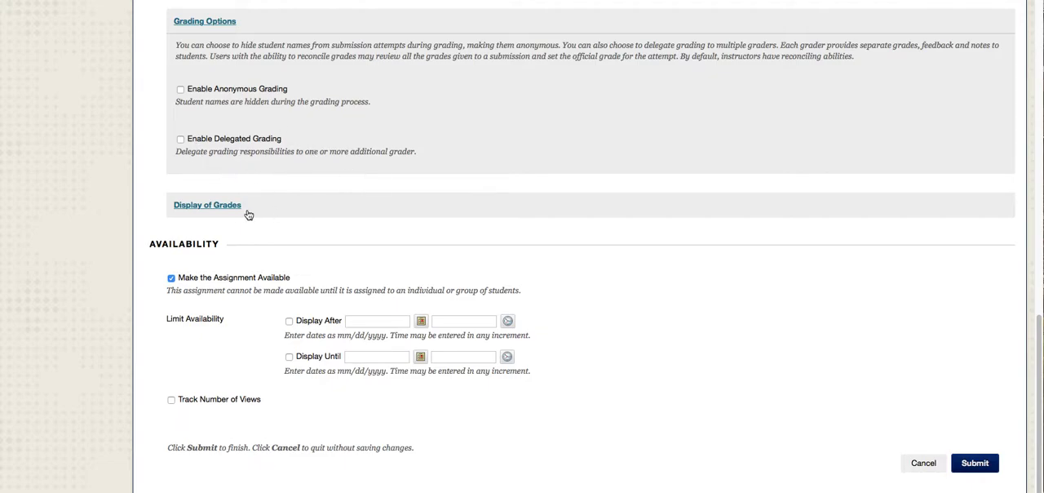
pyautogui.click(221, 209)
pyautogui.scroll(-3, 720, 245)
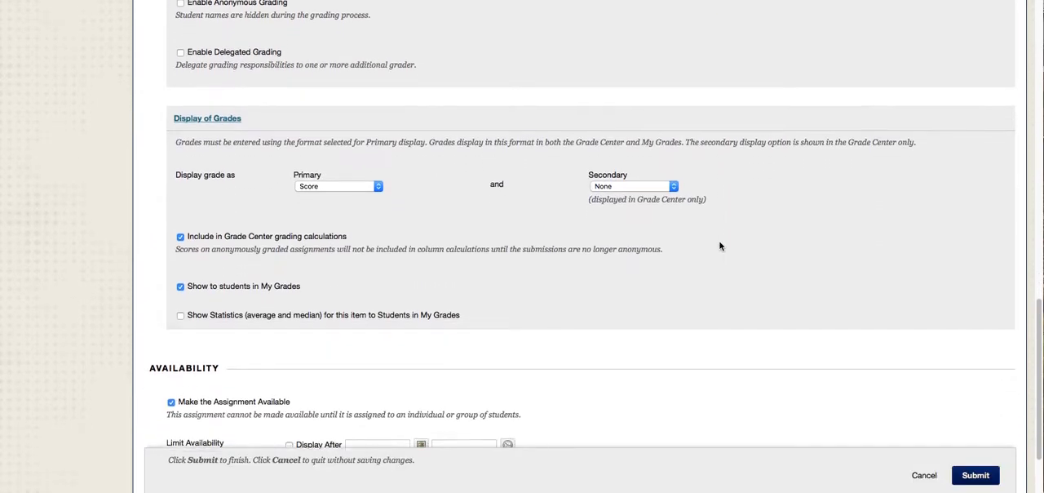
pyautogui.click(378, 160)
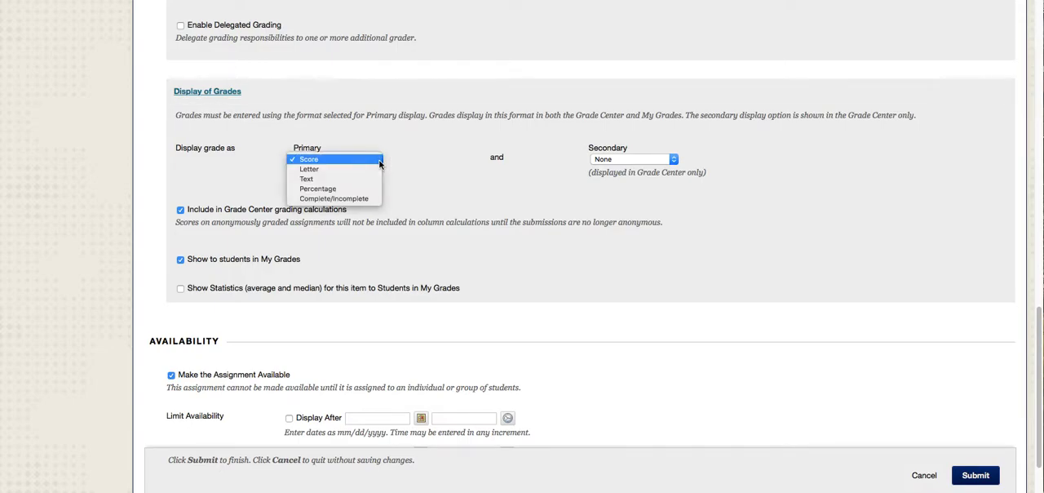
pyautogui.click(379, 162)
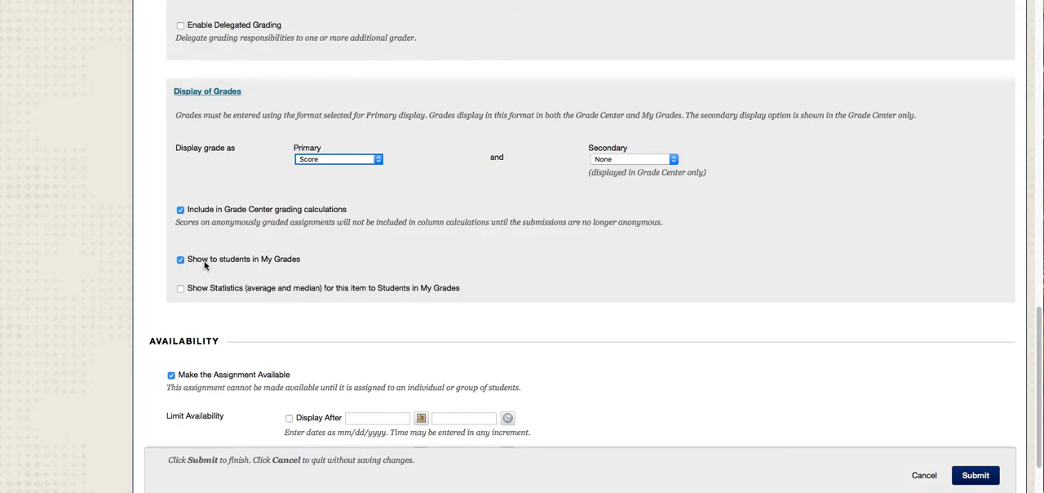
# - Review the grade display and availability settings, and submit the Case Study 1 assignment
pyautogui.scroll(-3, 596, 262)
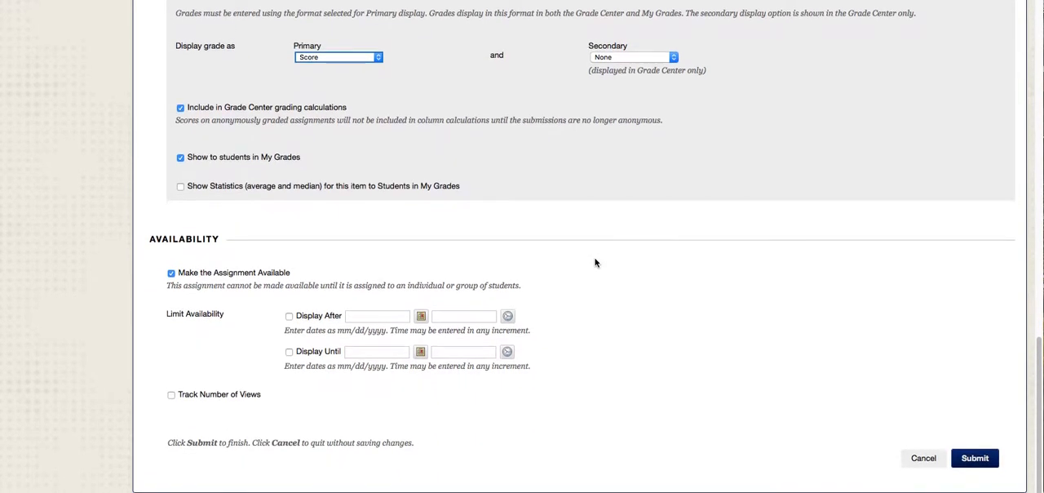
pyautogui.scroll(2, 357, 355)
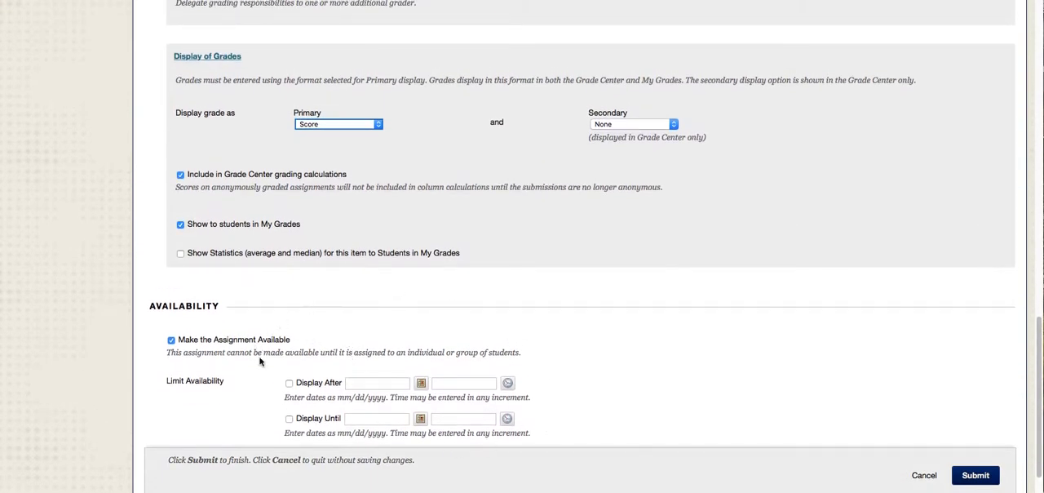
pyautogui.scroll(1, 489, 375)
pyautogui.scroll(1, 768, 398)
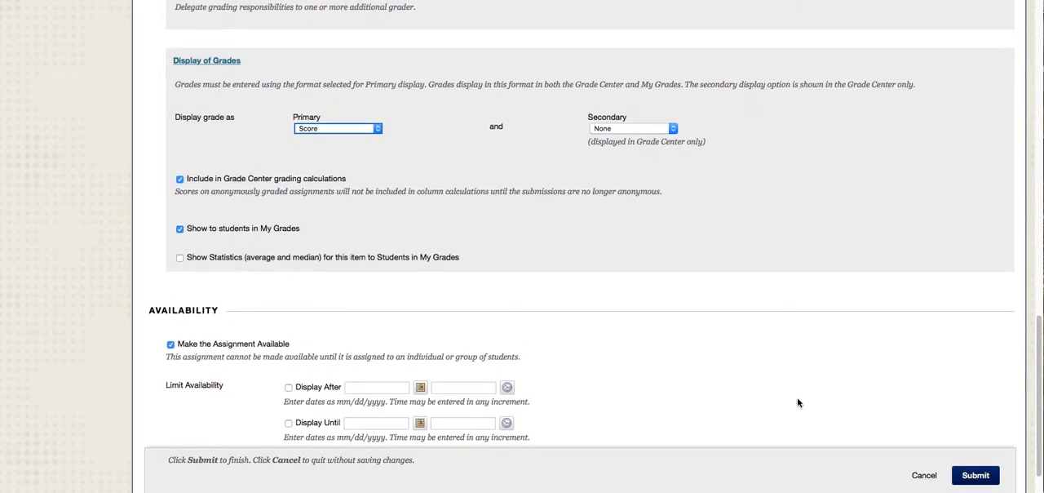
pyautogui.click(976, 475)
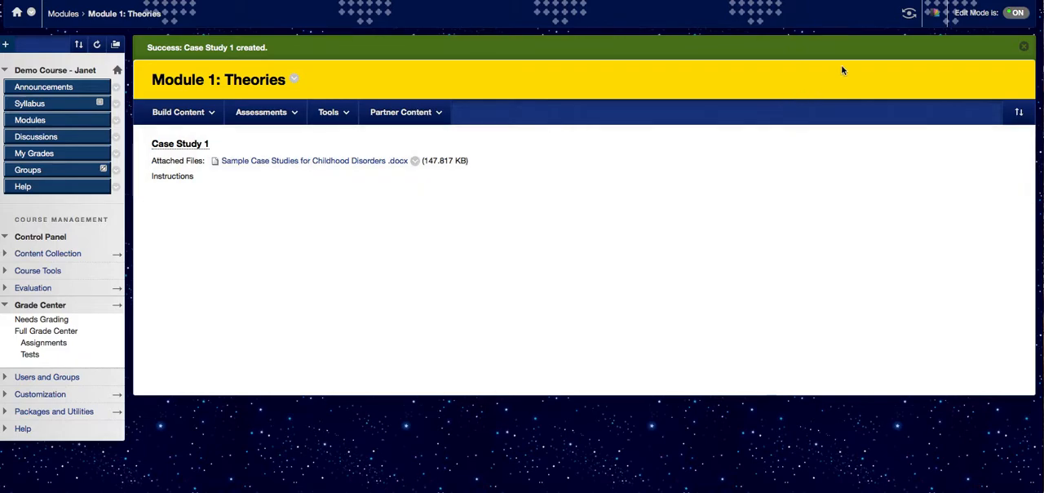
# - Enter student preview and open the Case Study 1 assignment in the Module 1: Theories folder
pyautogui.click(909, 15)
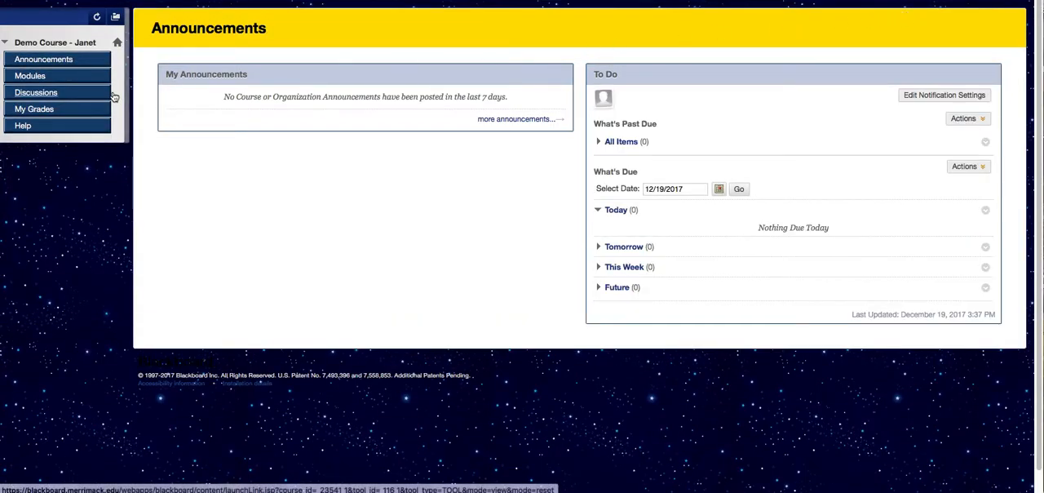
pyautogui.click(38, 78)
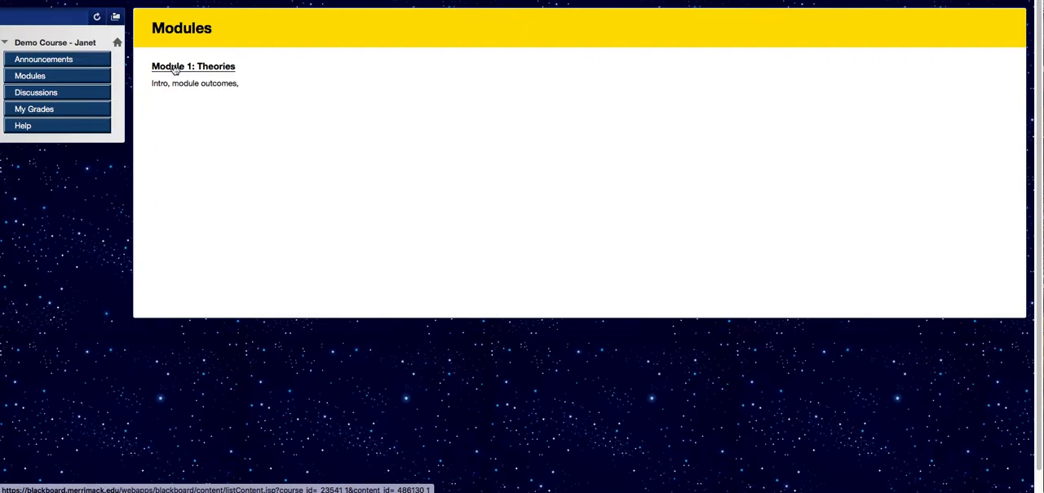
pyautogui.click(175, 68)
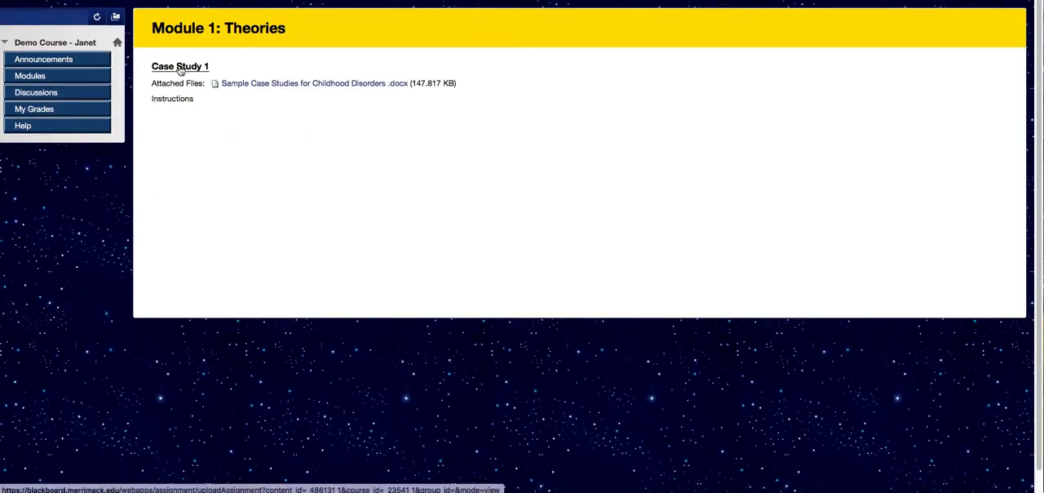
pyautogui.click(180, 67)
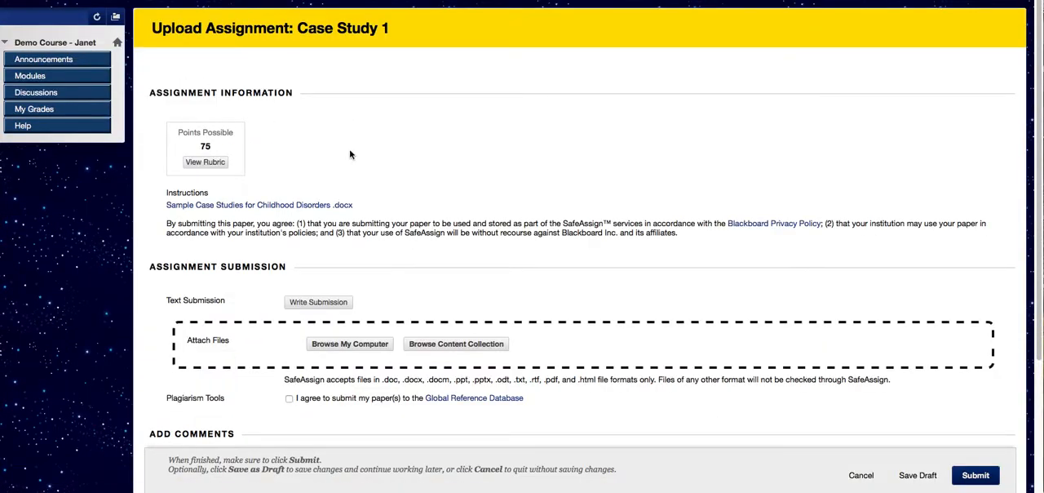
# - View the assignment's rubric detail as a student, and exit back to the upload page
pyautogui.scroll(-1, 484, 207)
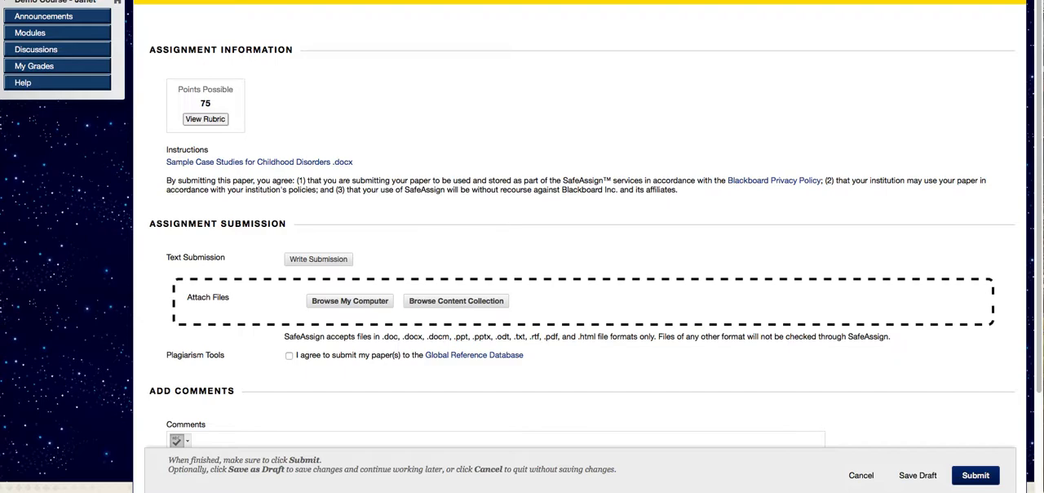
pyautogui.moveTo(1043, 0); pyautogui.dragTo(601, 1)
pyautogui.click(617, 116)
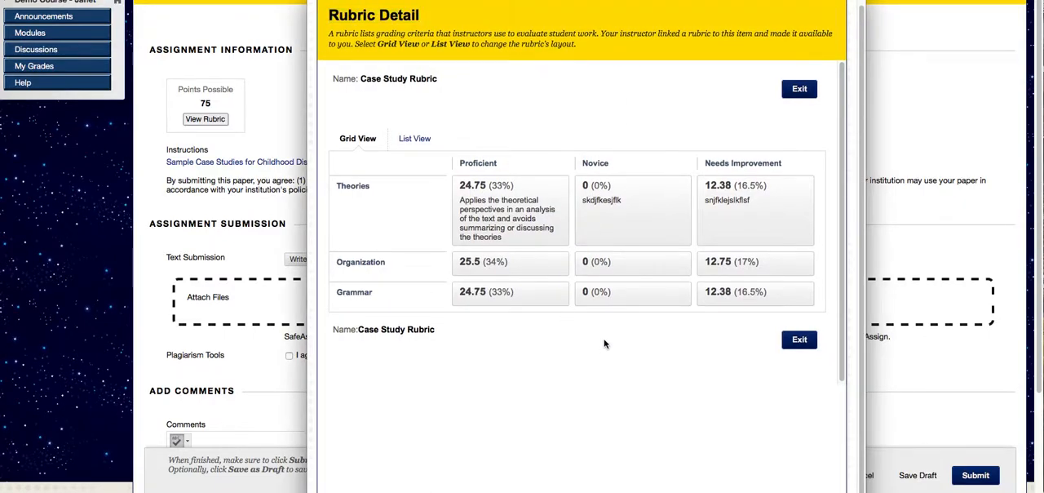
pyautogui.click(800, 340)
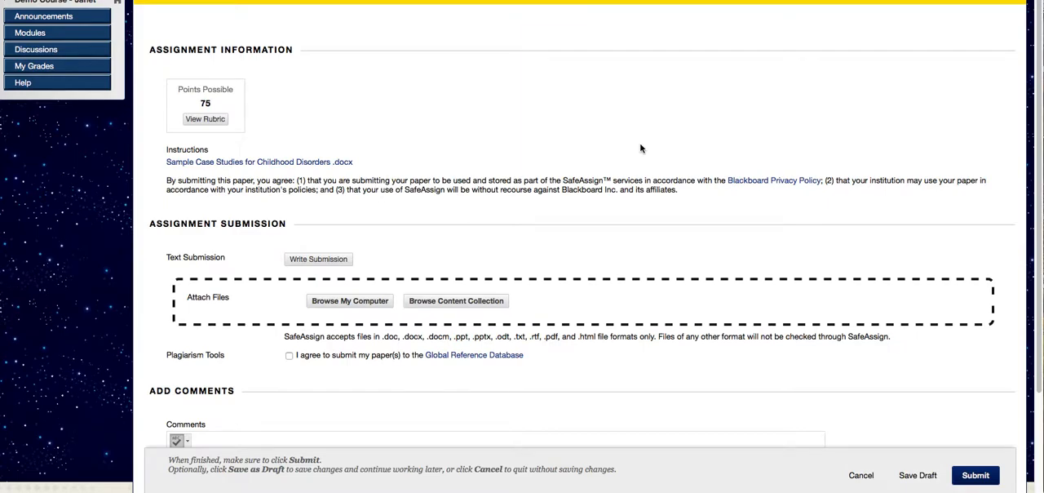
pyautogui.scroll(1, 640, 147)
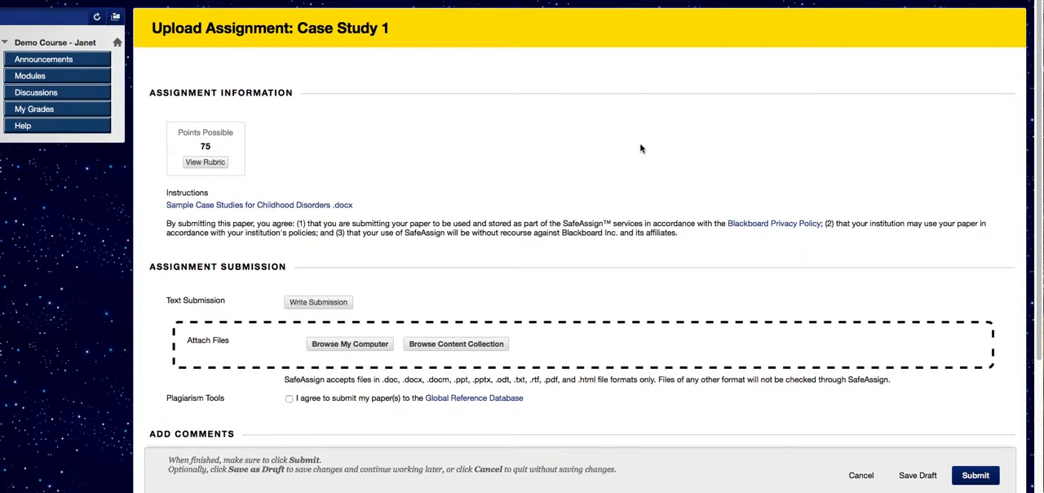